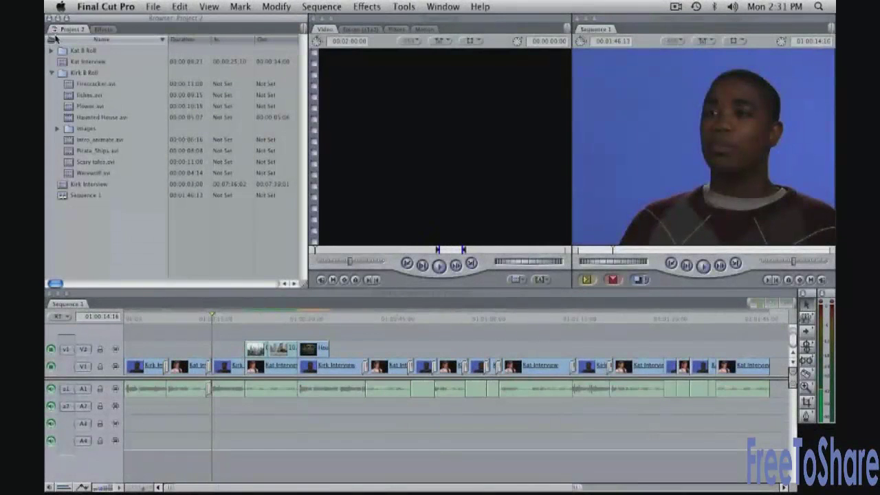
# - Save and close Project 2, then open Project 3.fcp from the Projects folder
pyautogui.click(49, 17)
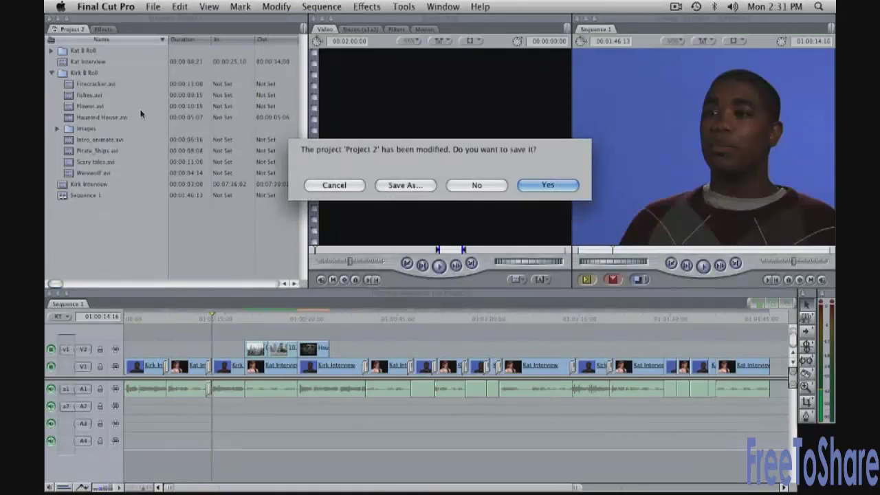
pyautogui.click(534, 185)
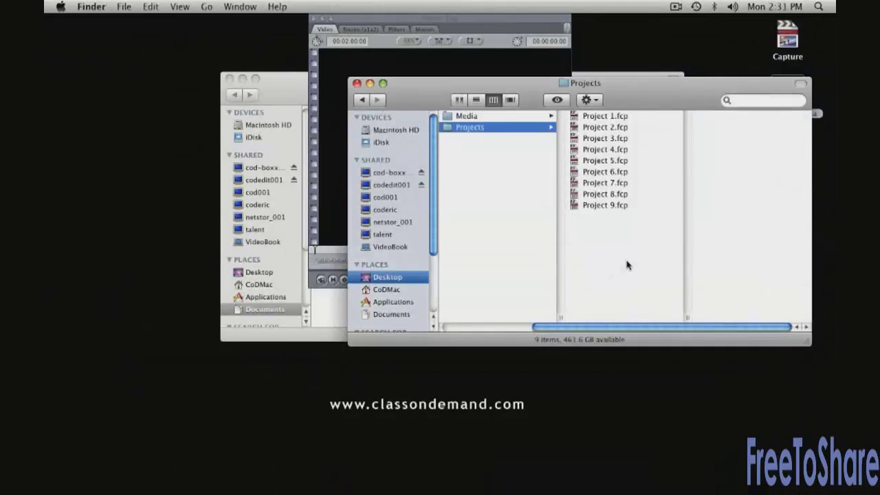
pyautogui.click(606, 139)
pyautogui.doubleClick(605, 139)
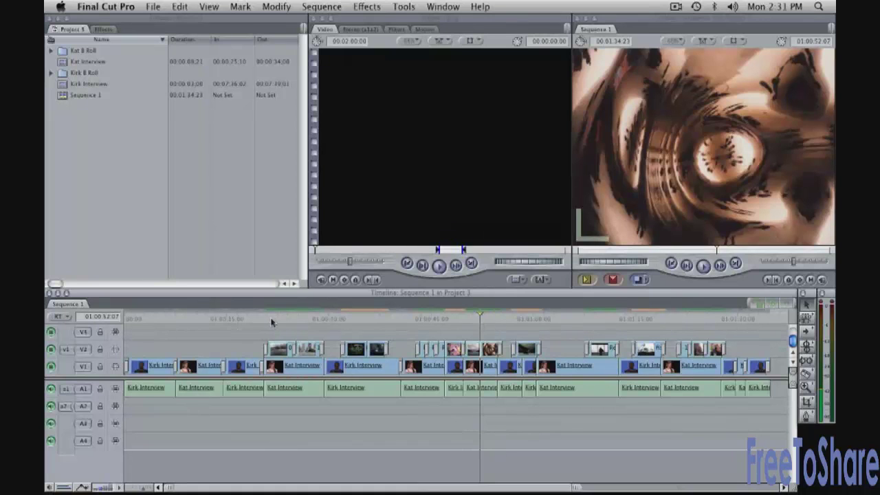
# - Move the playhead back to about 01:00:20 and play Sequence 1 to preview the river shot
pyautogui.moveTo(268, 319); pyautogui.dragTo(270, 319)
pyautogui.press('space')
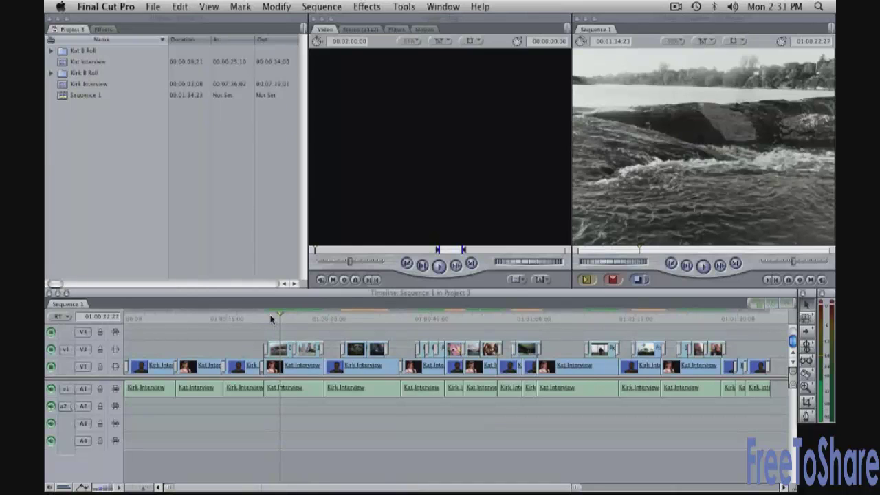
# - Load the V2 river clip into the Viewer, switch to the Two Up window layout, and enlarge the Timeline
pyautogui.doubleClick(280, 351)
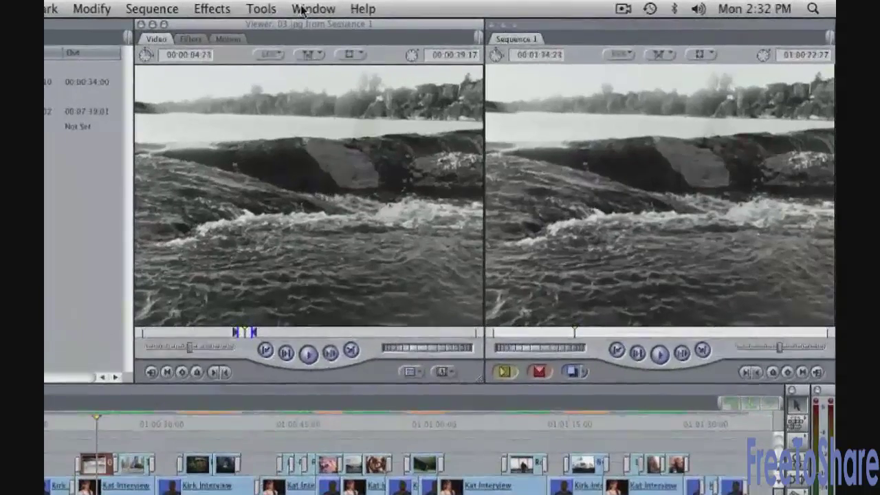
pyautogui.click(433, 6)
pyautogui.moveTo(311, 60)
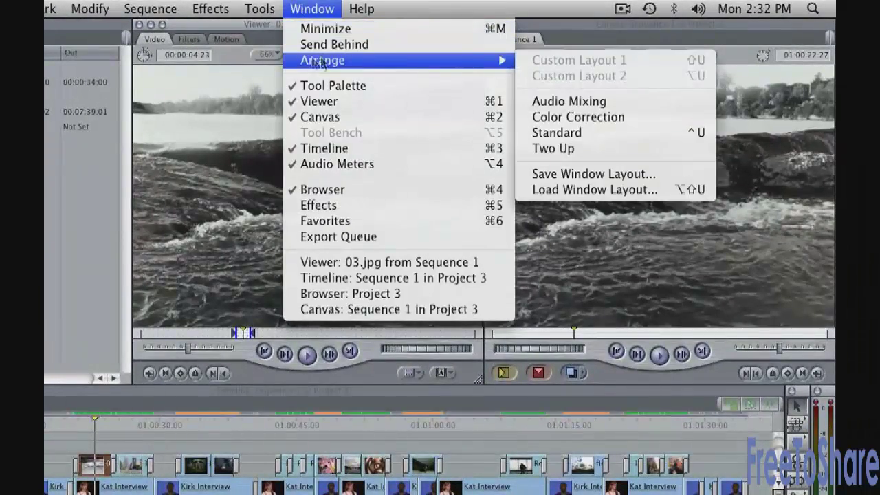
pyautogui.click(586, 150)
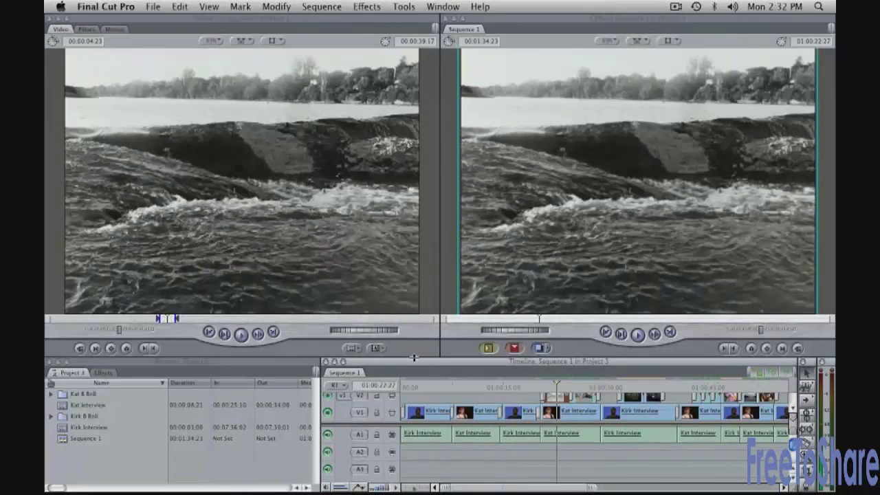
pyautogui.moveTo(415, 357); pyautogui.dragTo(408, 320)
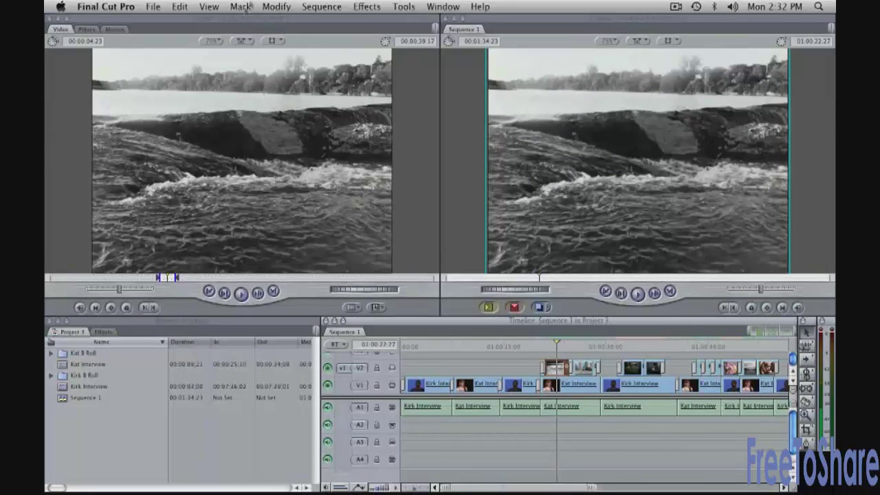
# - Show the river clip's Motion settings at its Scale keyframe, then delete the V2 clip at 01:00:20:15
pyautogui.click(114, 31)
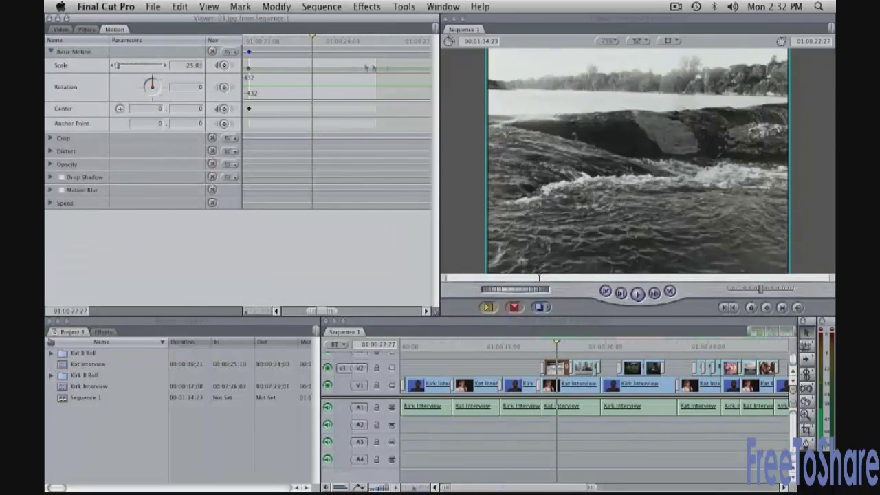
pyautogui.click(218, 66)
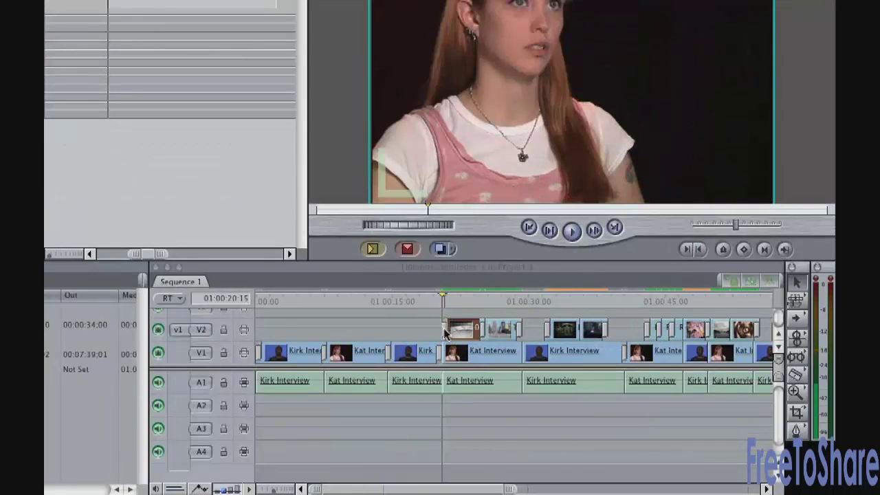
pyautogui.click(445, 332)
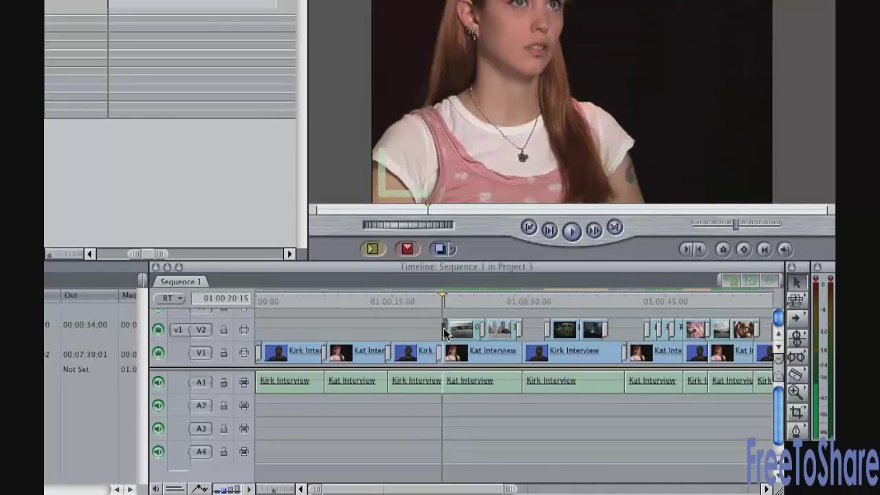
pyautogui.press('Delete')
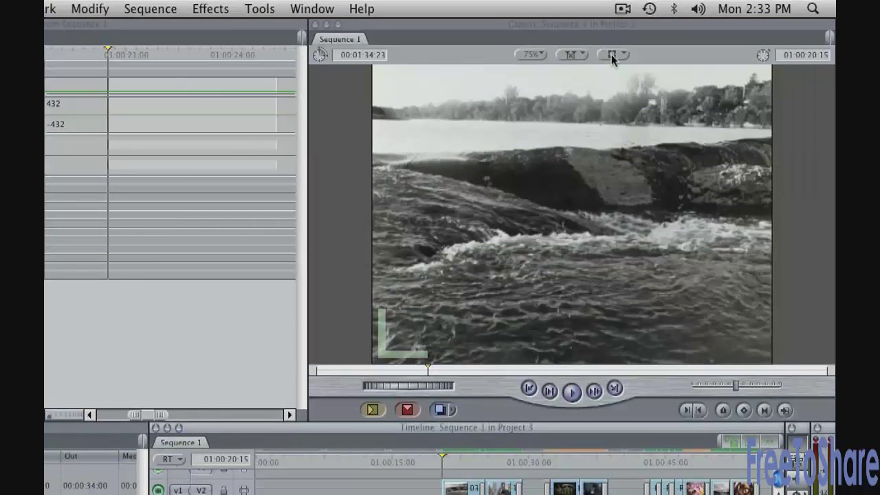
# - Set the Canvas to Image+Wireframe with Fit All zoom, showing the river clip's wireframe
pyautogui.click(613, 54)
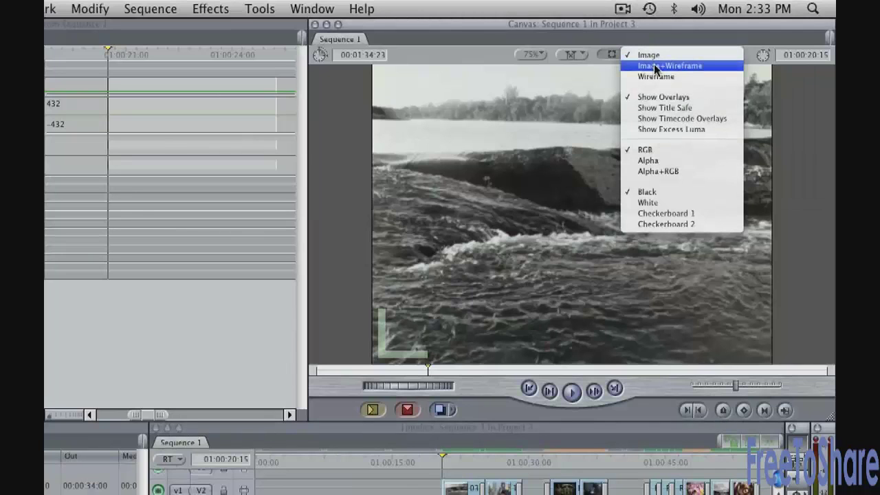
pyautogui.press('w')
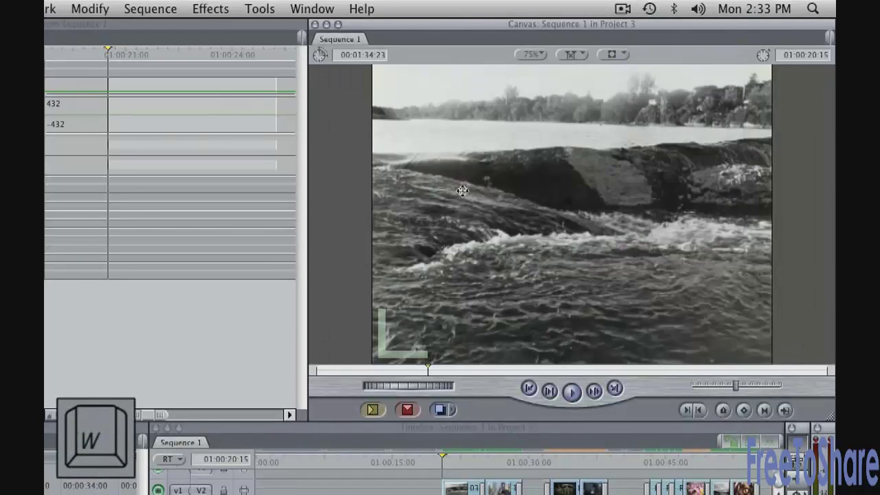
pyautogui.click(456, 488)
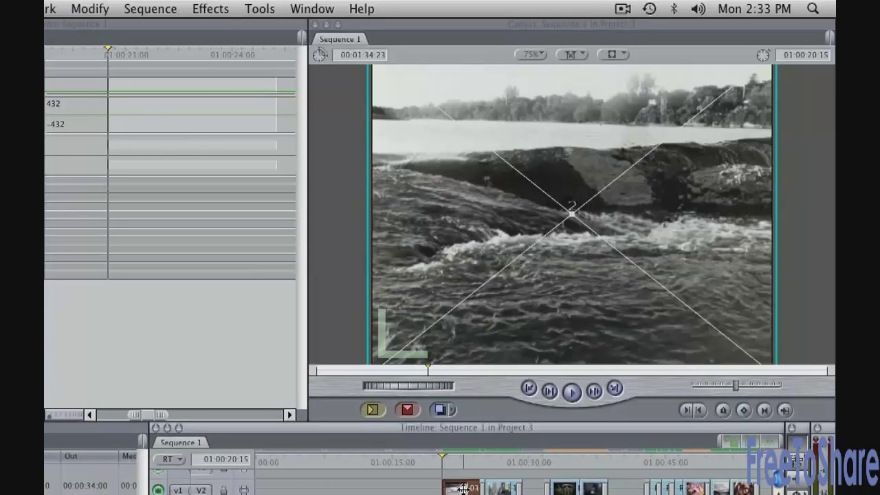
pyautogui.click(534, 55)
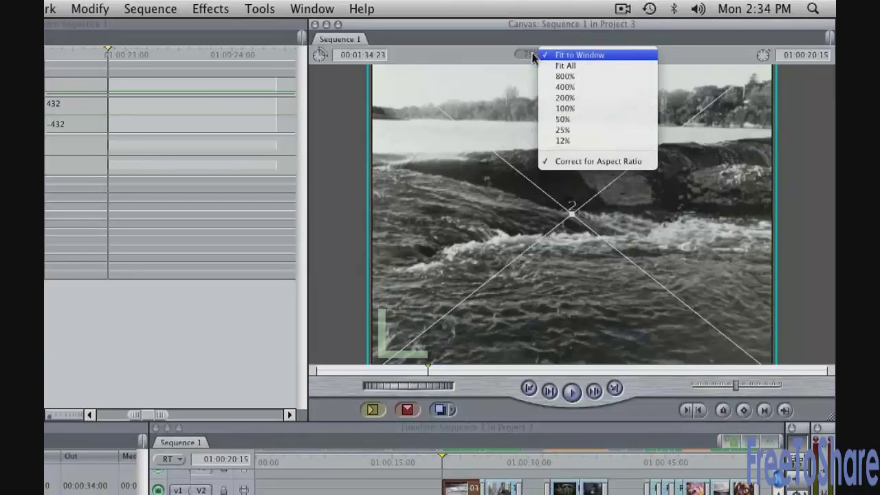
pyautogui.click(560, 66)
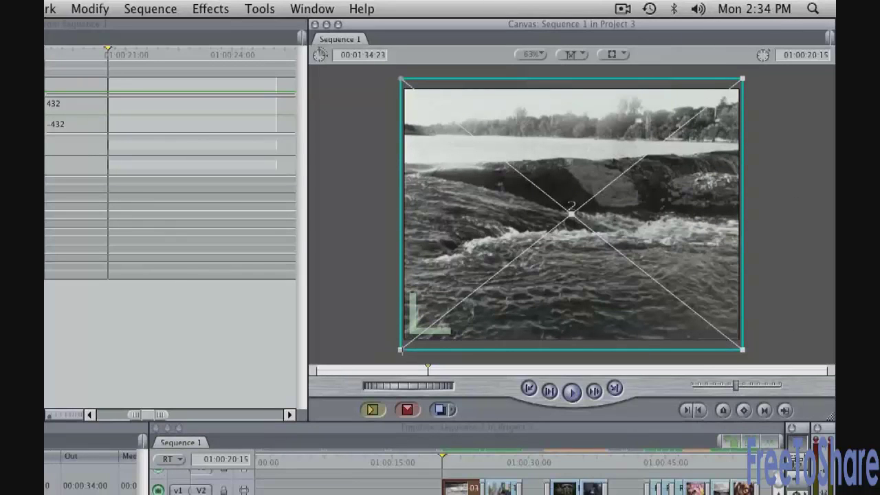
# - Scale the river image up slightly to 27.02 by dragging a corner handle
pyautogui.click(402, 353)
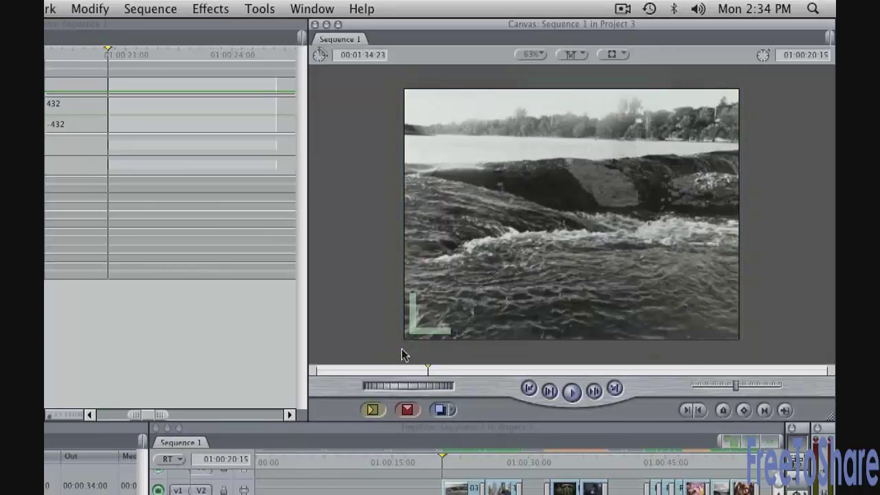
pyautogui.click(458, 490)
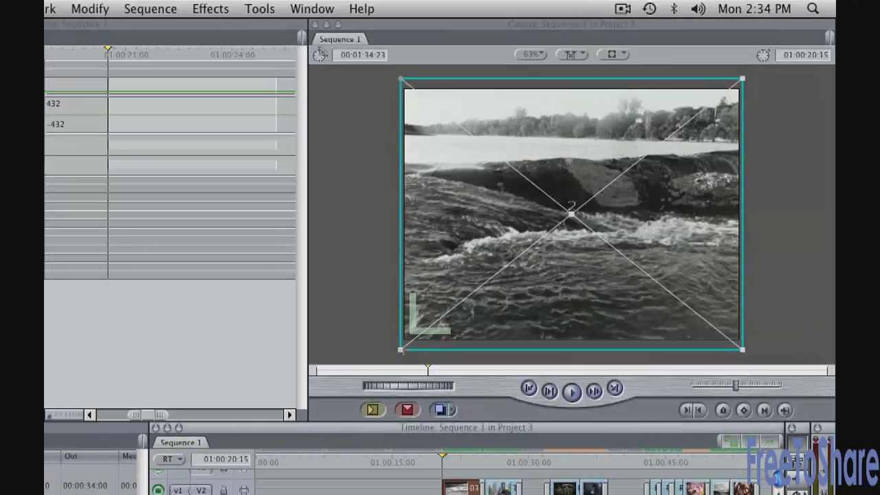
pyautogui.moveTo(401, 350); pyautogui.dragTo(393, 355)
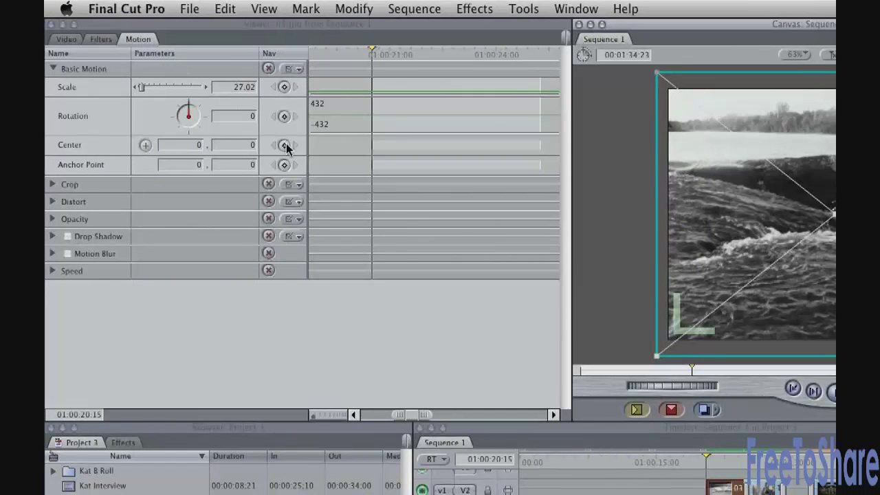
# - Add Scale and Center keyframes at 01:00:20:15, then move the playhead to 01:00:23:18
pyautogui.click(284, 87)
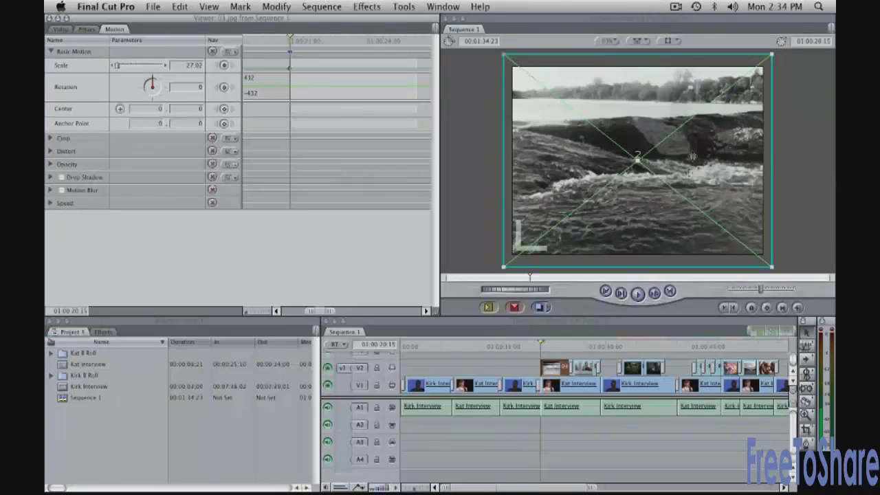
pyautogui.click(224, 110)
pyautogui.click(560, 345)
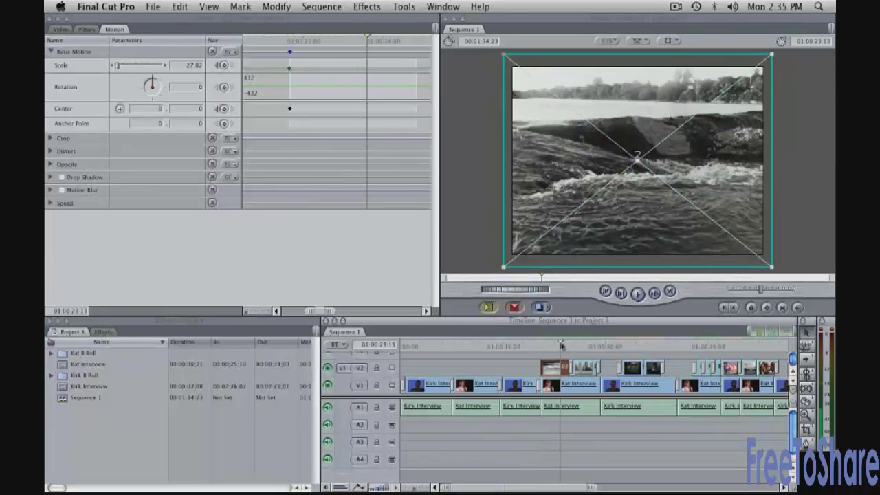
pyautogui.moveTo(367, 39); pyautogui.dragTo(371, 38)
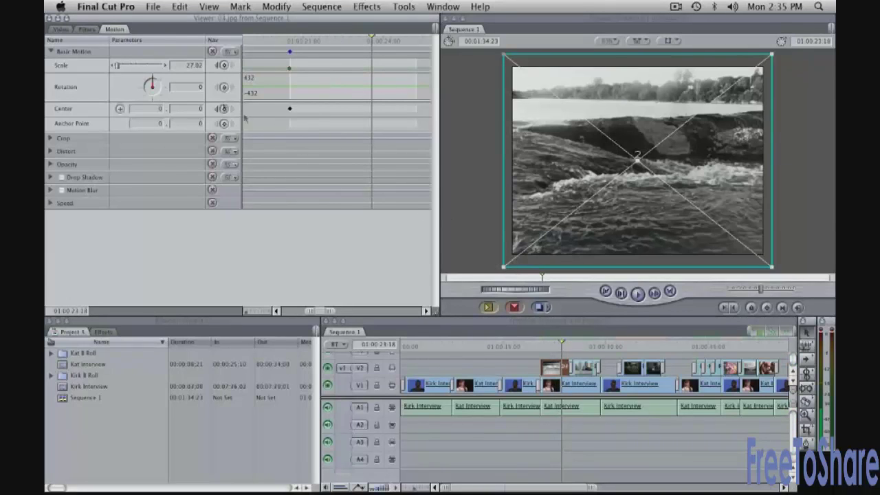
# - Scale the river image to 35.72 and shift it straight down to Center 0, 102.97
pyautogui.click(138, 65)
pyautogui.scroll(2, 137, 65)
pyautogui.scroll(1, 137, 66)
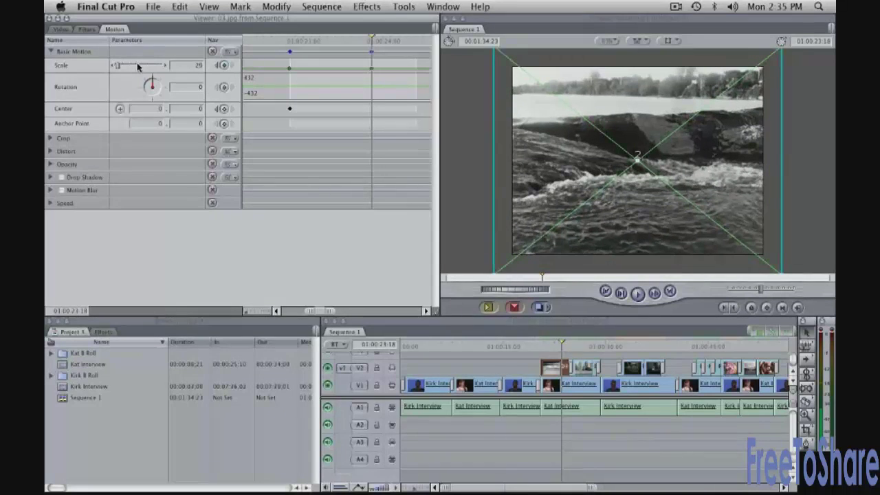
pyautogui.scroll(2, 138, 65)
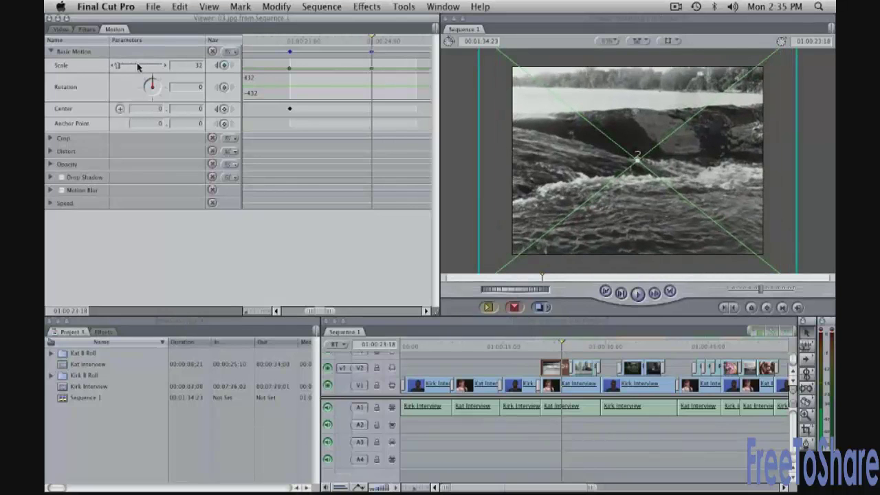
pyautogui.scroll(-4, 137, 65)
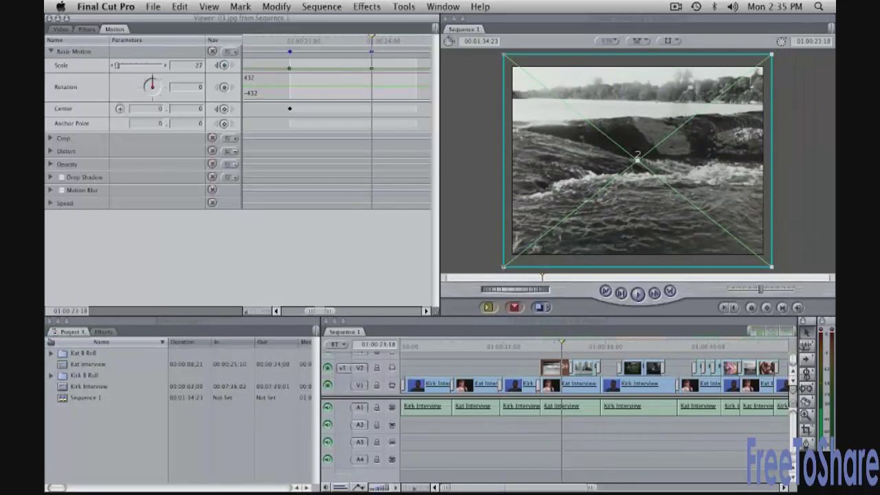
pyautogui.moveTo(504, 266); pyautogui.dragTo(477, 316)
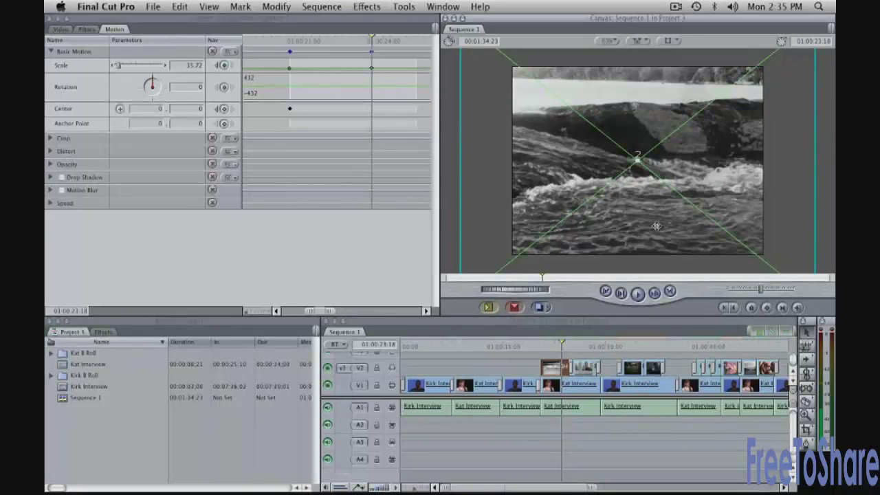
pyautogui.moveTo(652, 191); pyautogui.dragTo(652, 235)
pyautogui.press('shift')
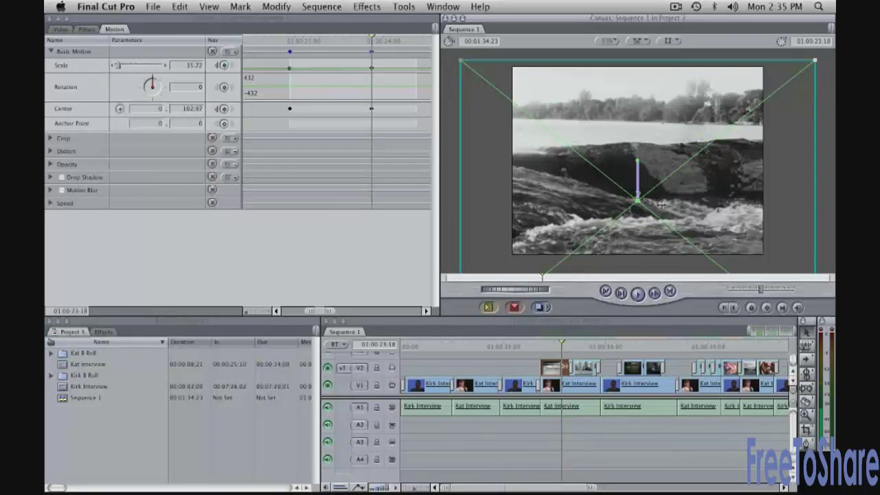
pyautogui.click(540, 342)
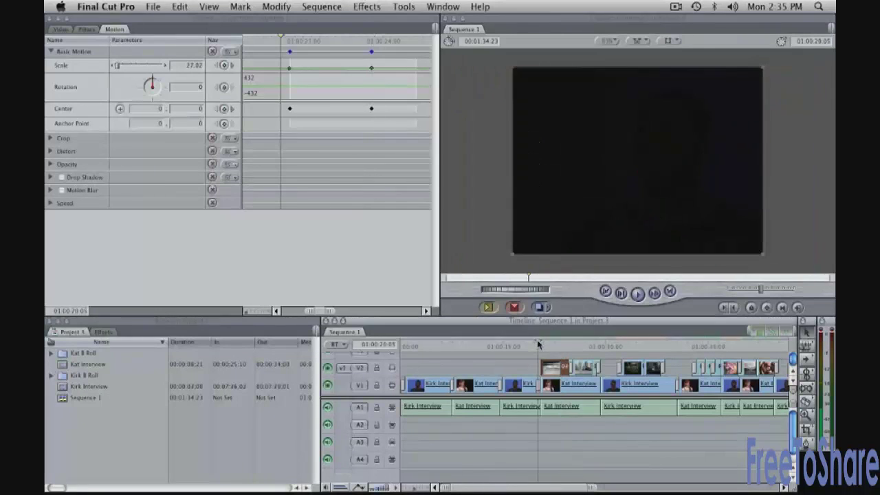
pyautogui.press('space')
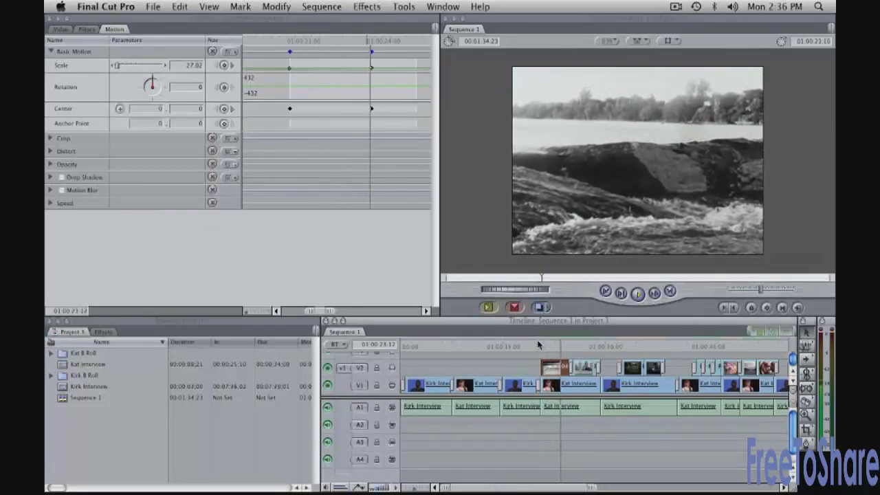
pyautogui.press('space')
pyautogui.click(538, 344)
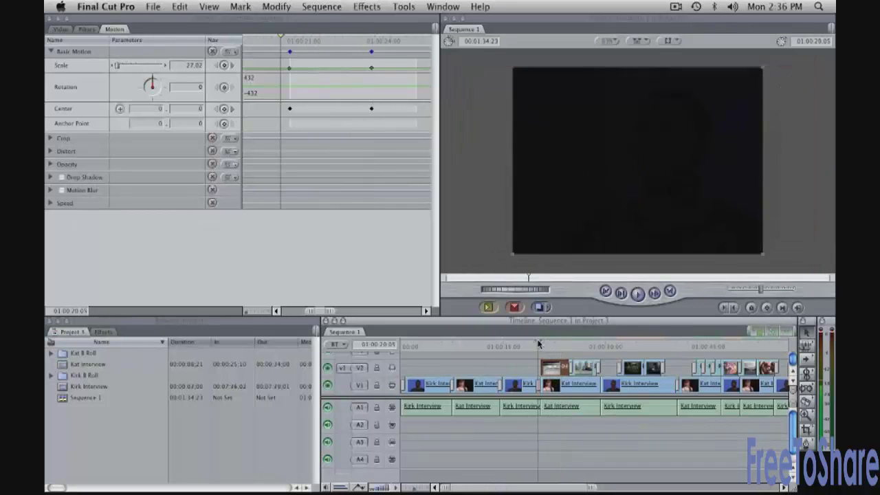
pyautogui.press('space')
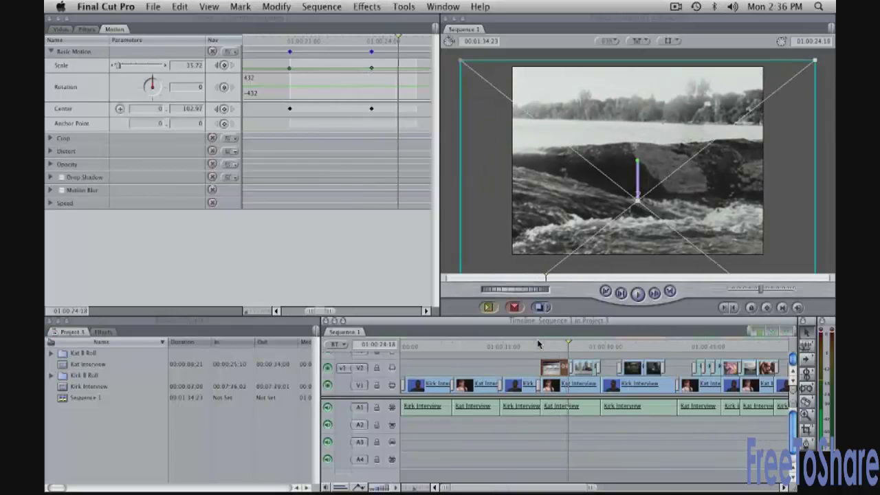
pyautogui.press('super+minus')
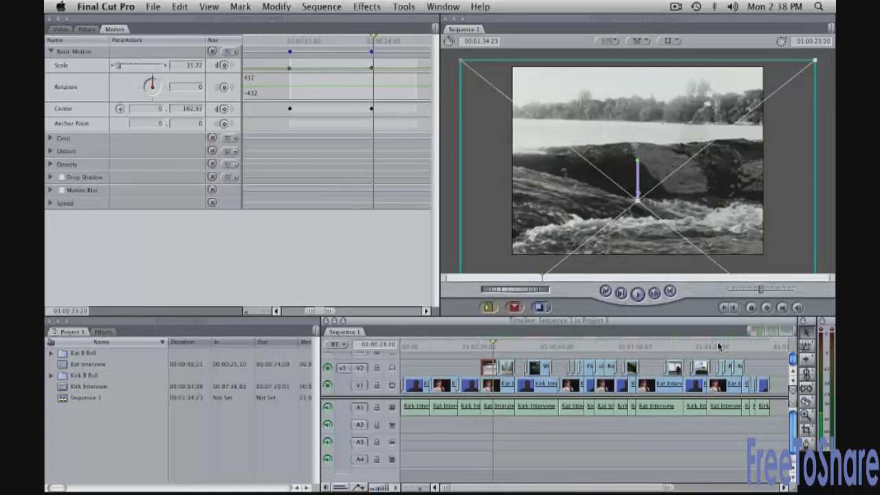
# - Park the playhead on the landscape shot at 01:01:22:05 and expand Kat B Roll > CityScape
pyautogui.click(719, 346)
pyautogui.moveTo(719, 345); pyautogui.dragTo(720, 344)
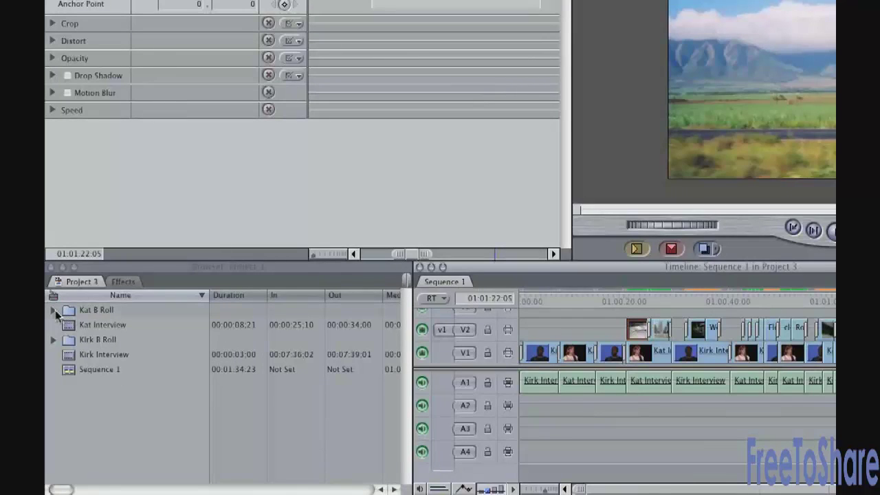
pyautogui.click(53, 310)
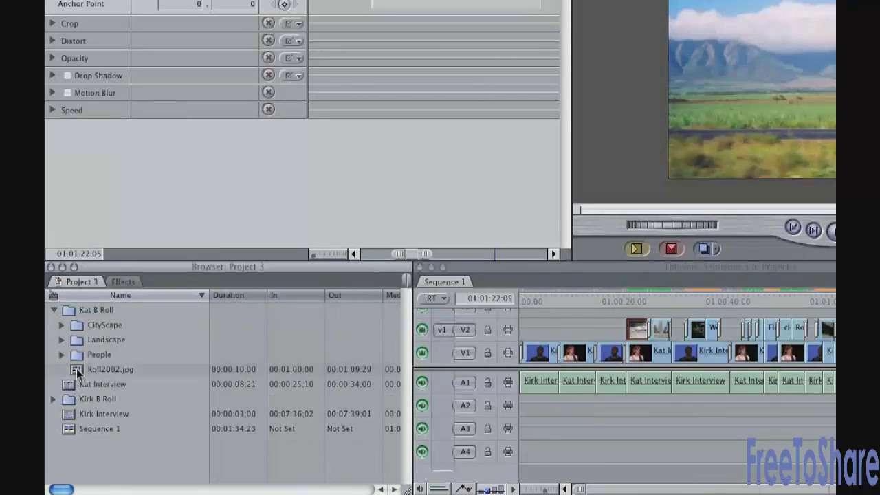
pyautogui.click(62, 325)
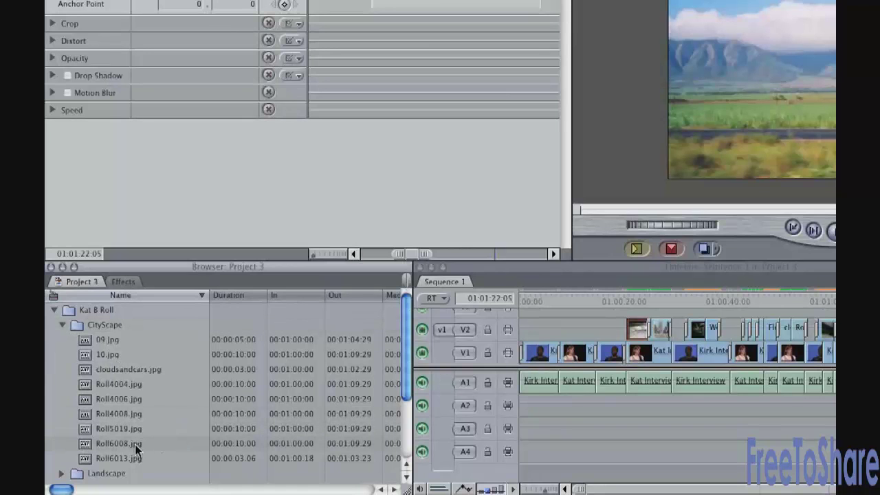
# - Load Roll6008.jpg into the Viewer and set its source position to 00:01:04:02
pyautogui.doubleClick(85, 445)
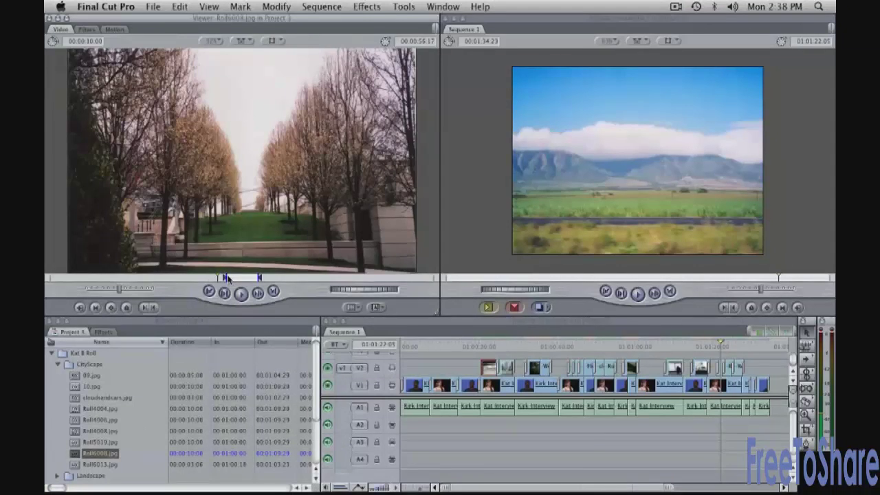
pyautogui.moveTo(228, 278); pyautogui.dragTo(238, 278)
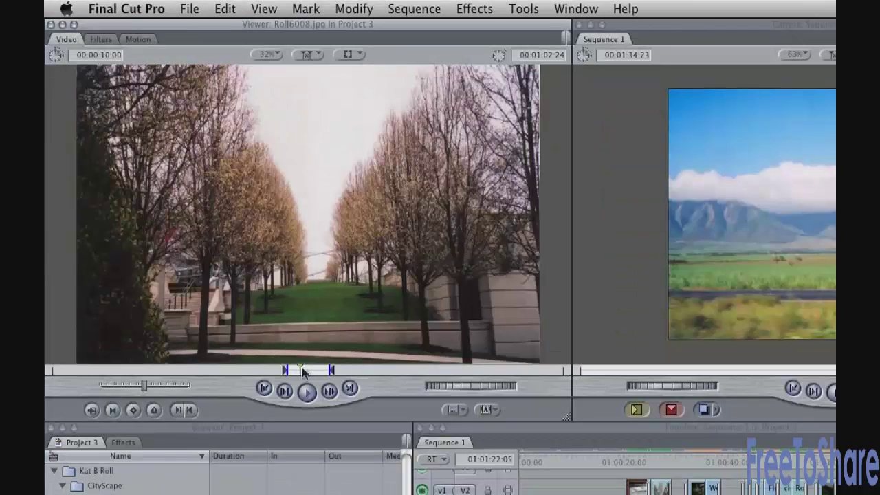
pyautogui.moveTo(302, 371)
pyautogui.mouseDown()
pyautogui.moveTo(294, 371)
pyautogui.moveTo(305, 371)
pyautogui.mouseUp()
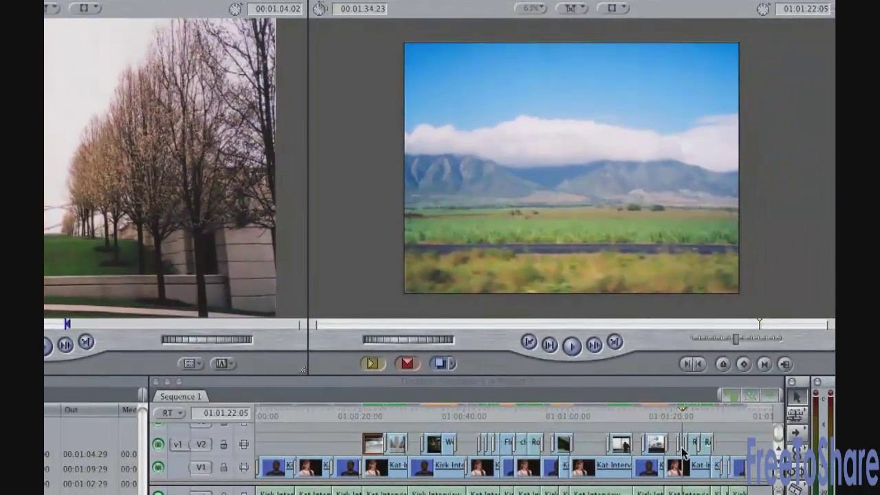
pyautogui.click(684, 450)
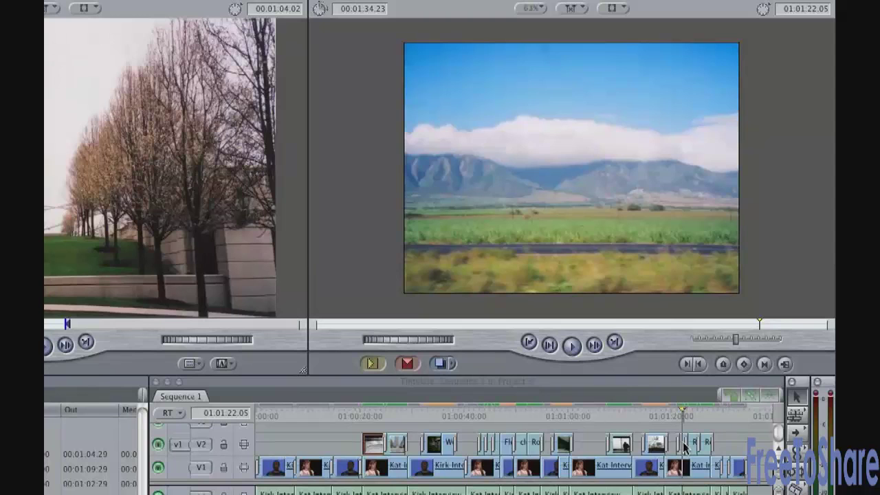
# - Replace the landscape shot with Roll6008.jpg and scale it up to fill the frame
pyautogui.press('F11')
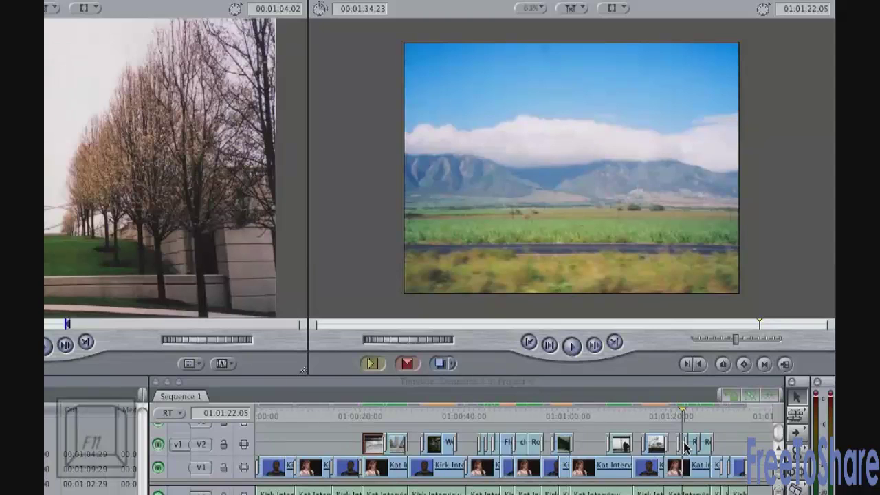
pyautogui.click(441, 365)
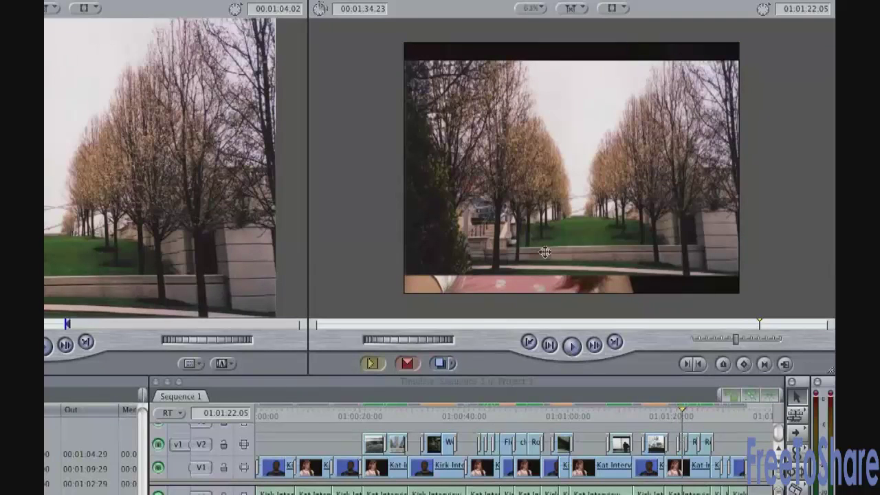
pyautogui.click(514, 97)
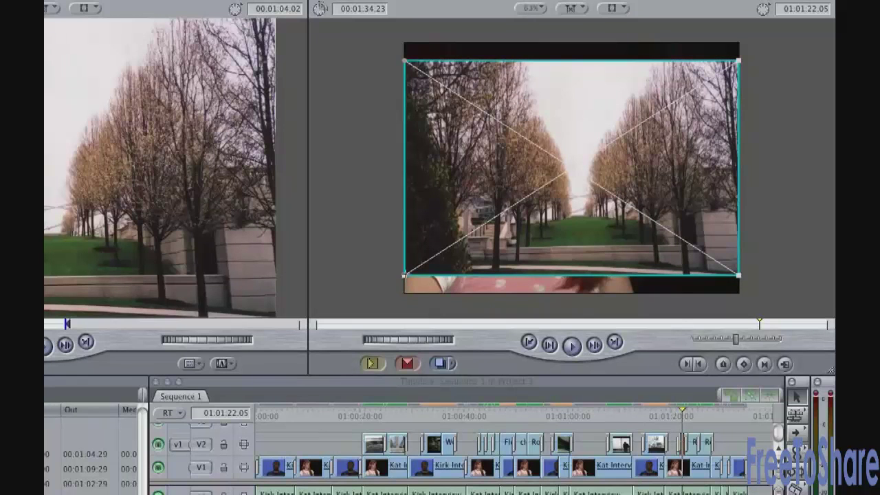
pyautogui.moveTo(405, 276); pyautogui.dragTo(383, 304)
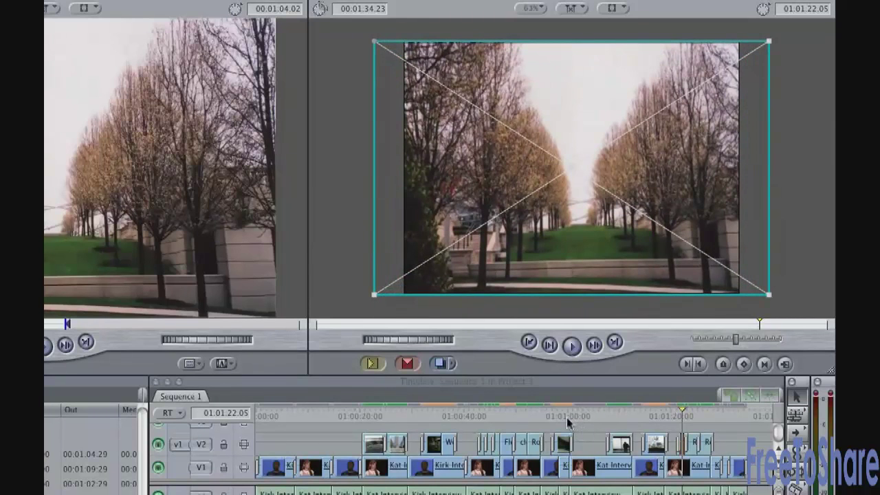
# - Park on the spiral clip's first frame, 01:00:52:07, and add a motion keyframe there
pyautogui.moveTo(678, 415); pyautogui.dragTo(533, 412)
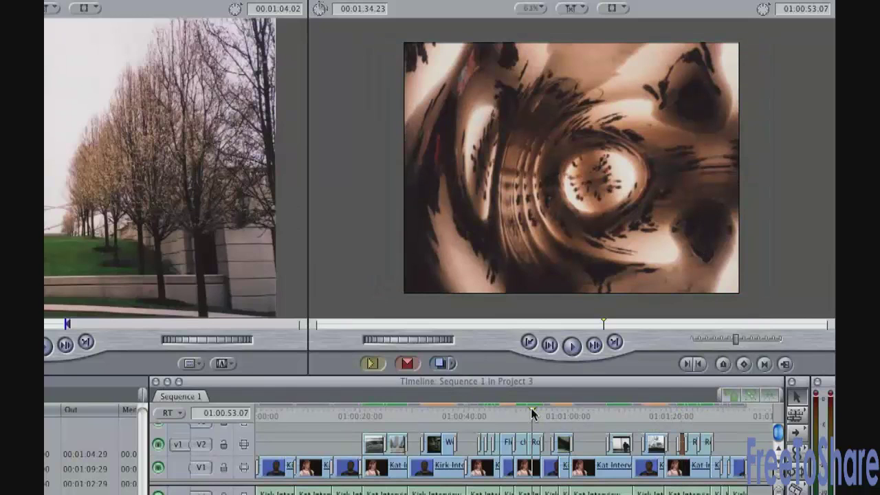
pyautogui.moveTo(533, 413); pyautogui.dragTo(534, 414)
pyautogui.press('Up')
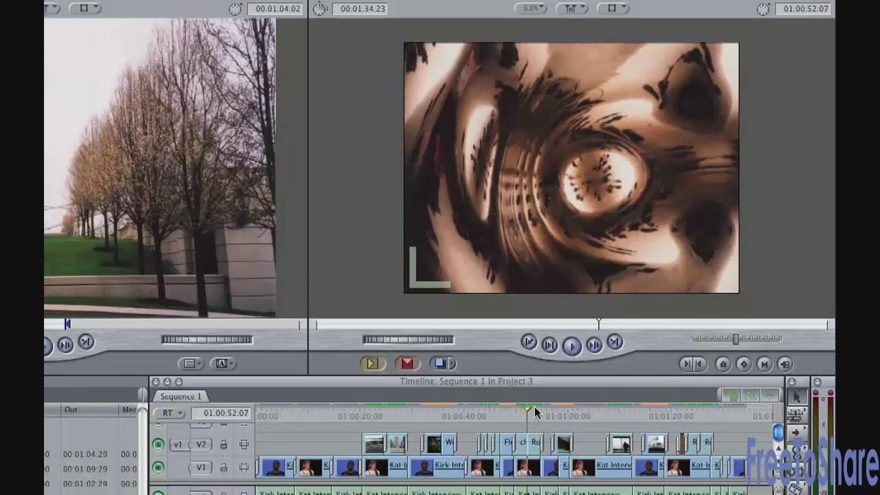
pyautogui.click(533, 444)
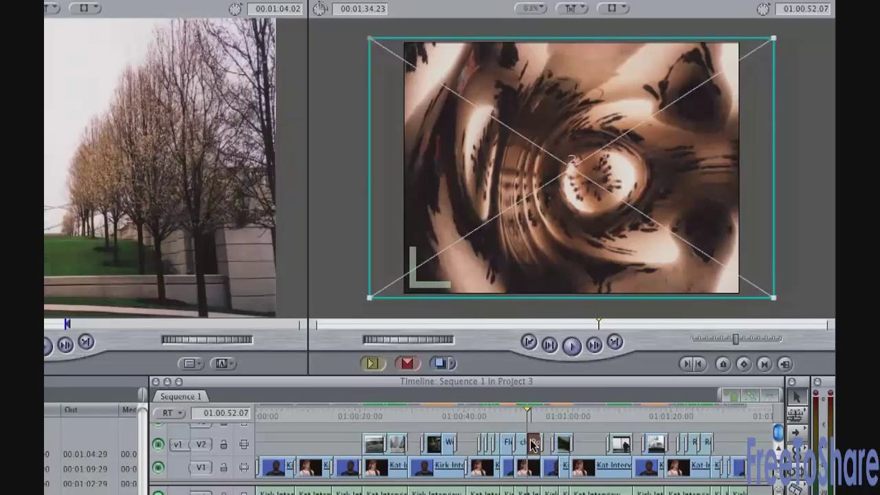
pyautogui.click(745, 365)
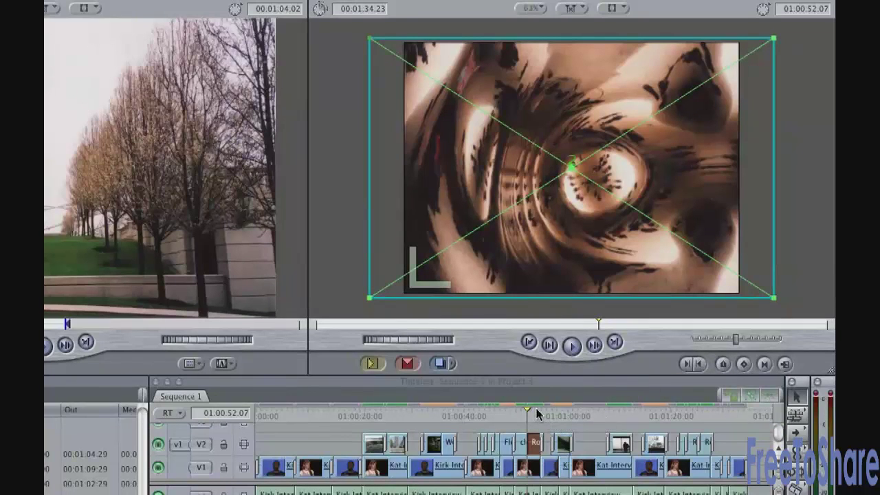
# - Play past the spiral, then load the Roll6013.jpg clip from V2 into the Viewer
pyautogui.press('Down')
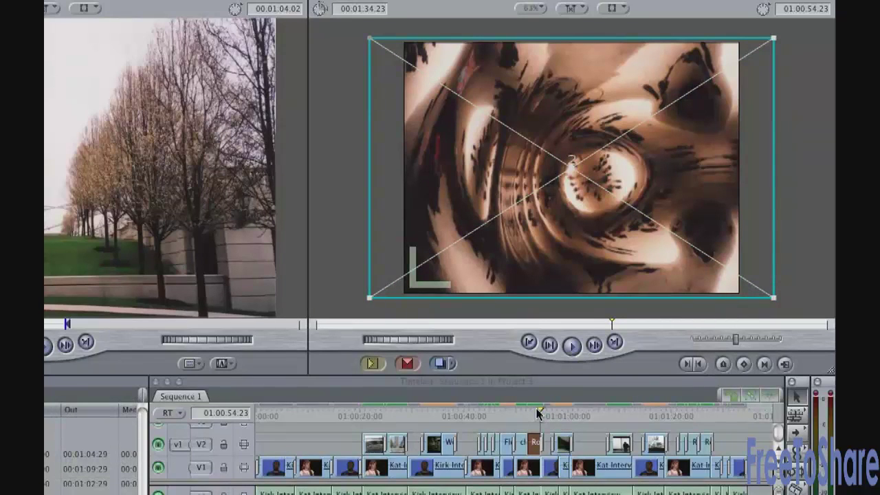
pyautogui.press('space')
pyautogui.press('space')
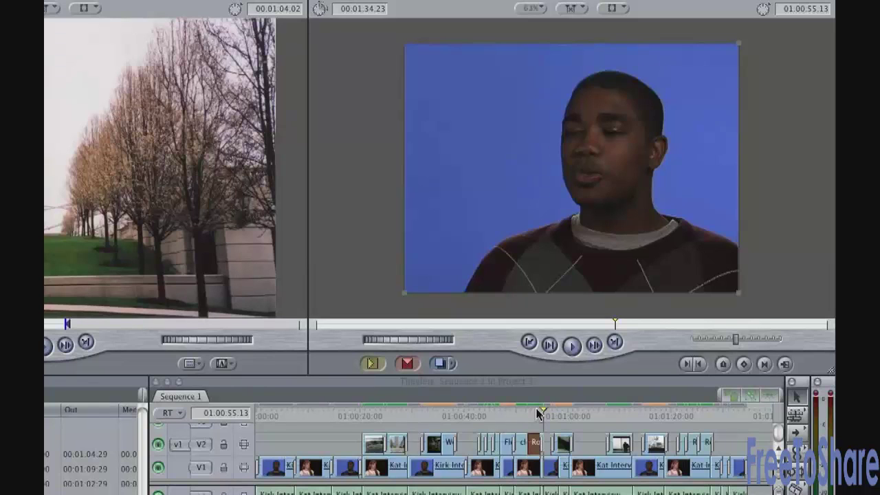
pyautogui.click(532, 445)
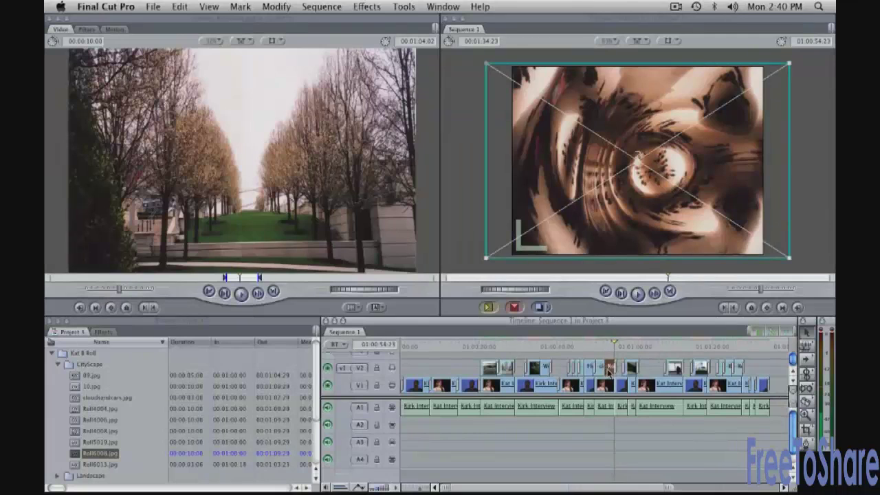
pyautogui.click(608, 370)
pyautogui.doubleClick(609, 368)
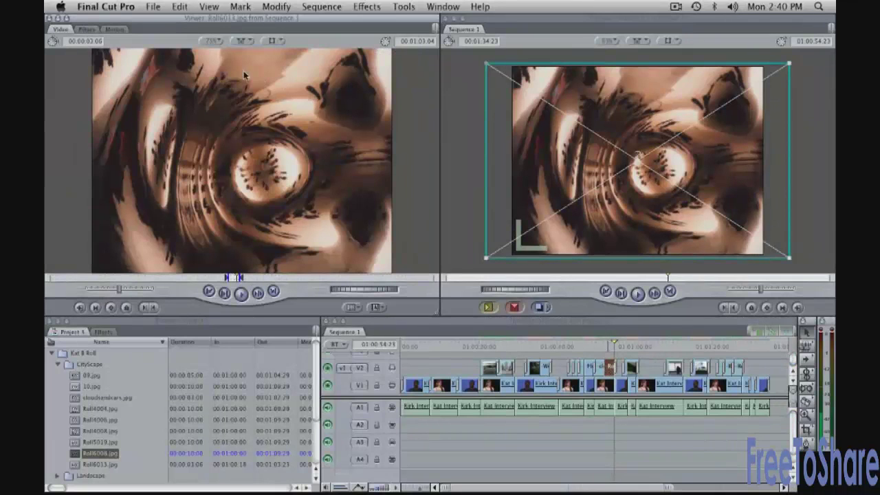
# - In Motion at the spiral's last frame, keyframe Scale 93 and Rotation 360
pyautogui.click(118, 30)
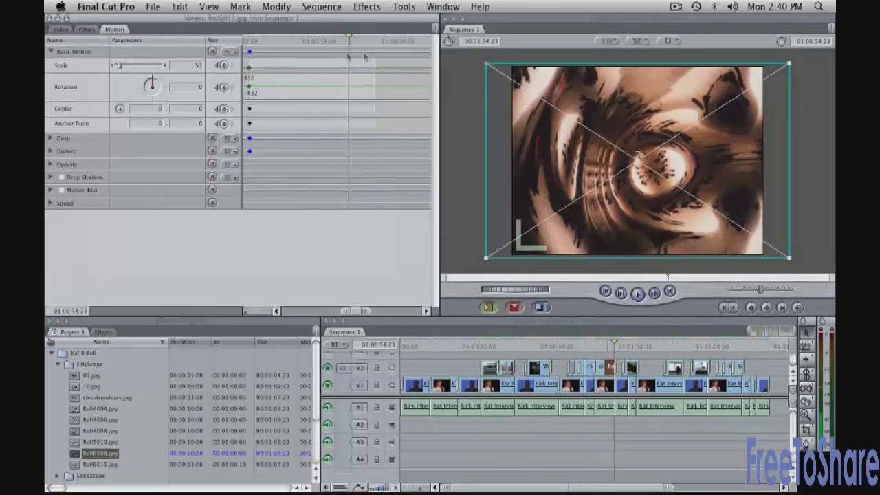
pyautogui.hotkey('shift', 'o')
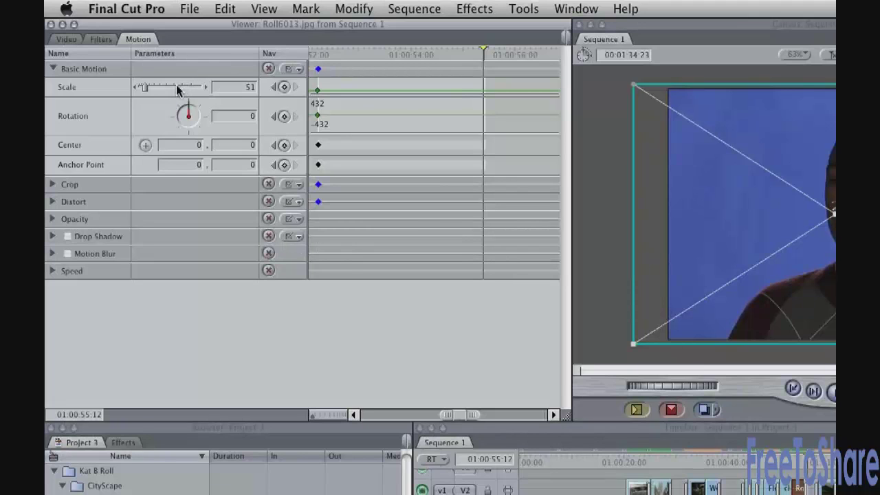
pyautogui.moveTo(152, 89); pyautogui.dragTo(157, 90)
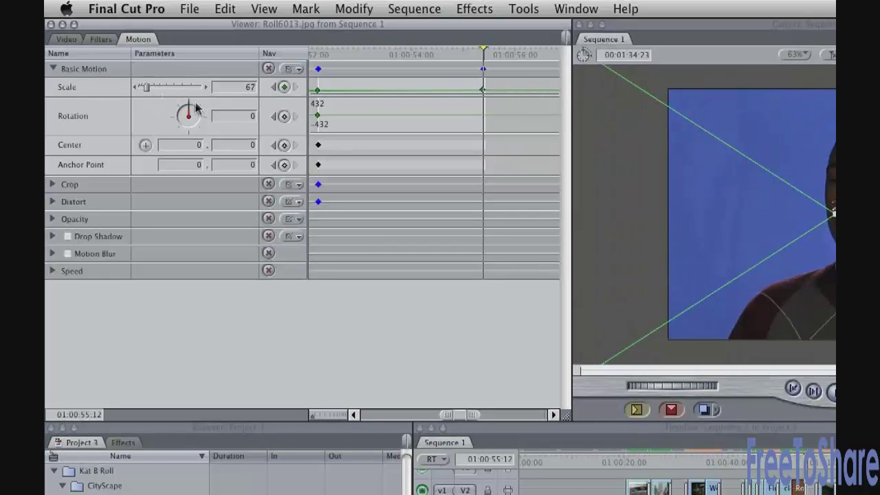
pyautogui.moveTo(190, 110); pyautogui.dragTo(194, 124)
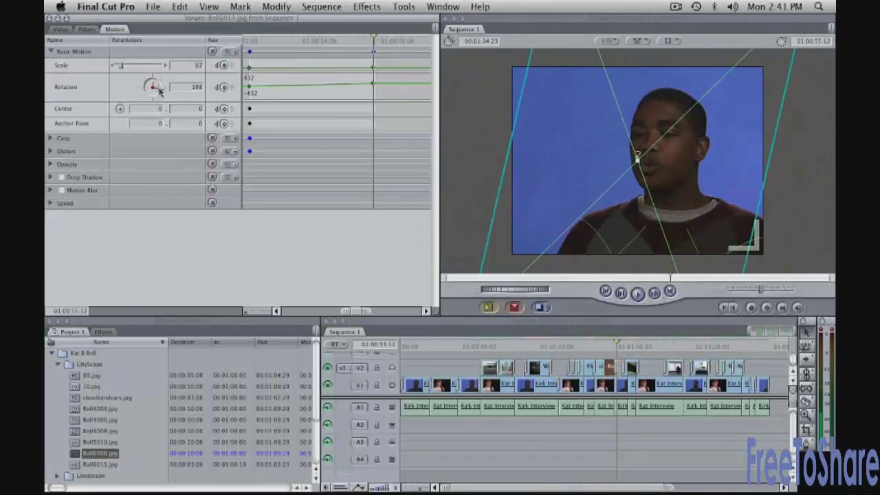
pyautogui.moveTo(157, 94); pyautogui.dragTo(160, 93)
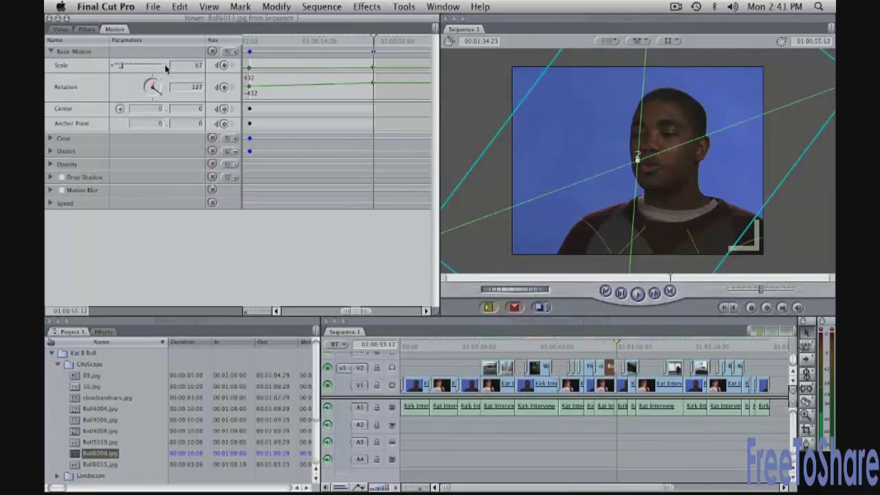
pyautogui.moveTo(165, 68); pyautogui.dragTo(165, 68)
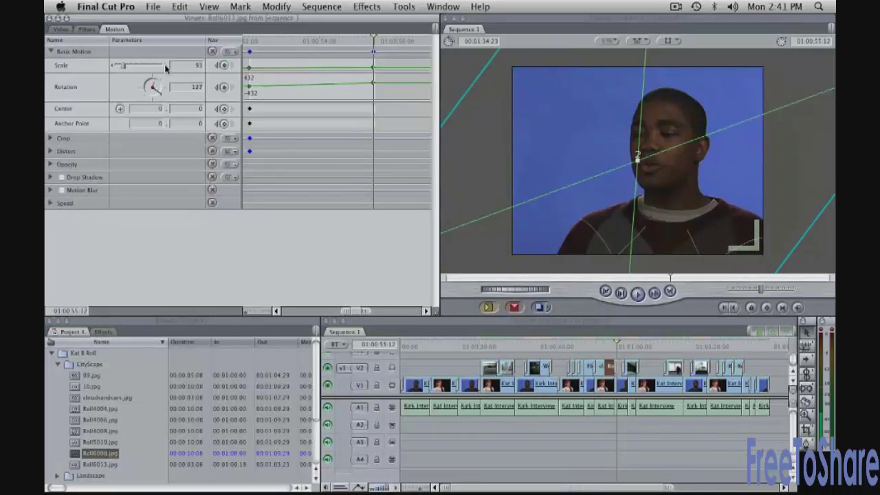
pyautogui.moveTo(162, 100); pyautogui.dragTo(152, 86)
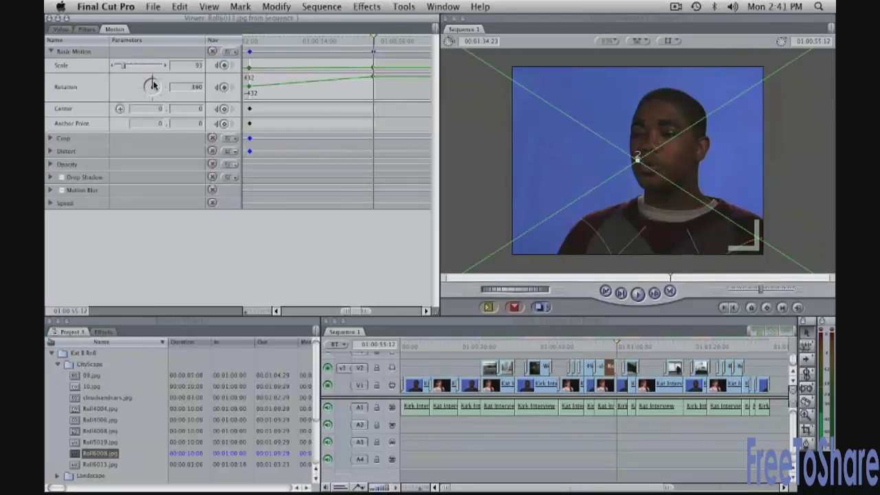
pyautogui.click(603, 345)
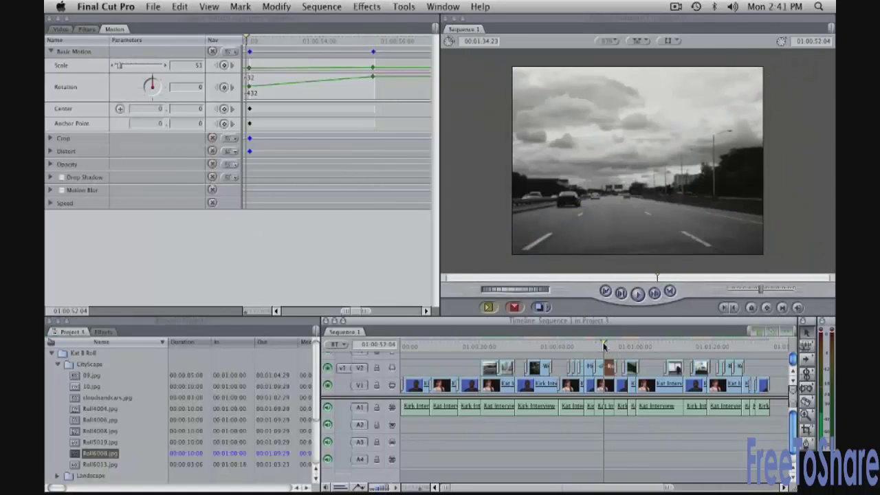
# - Review the spiral animation and remove the V1 interview video under it, audio untouched
pyautogui.press('space')
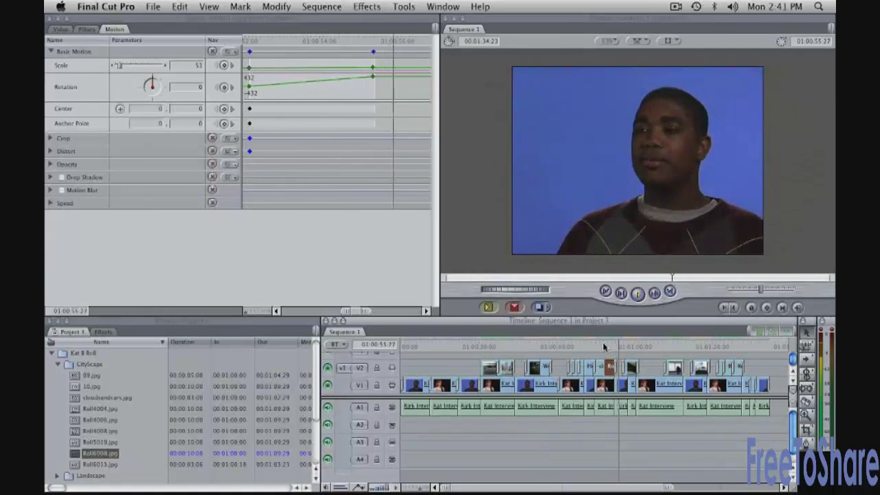
pyautogui.click(604, 345)
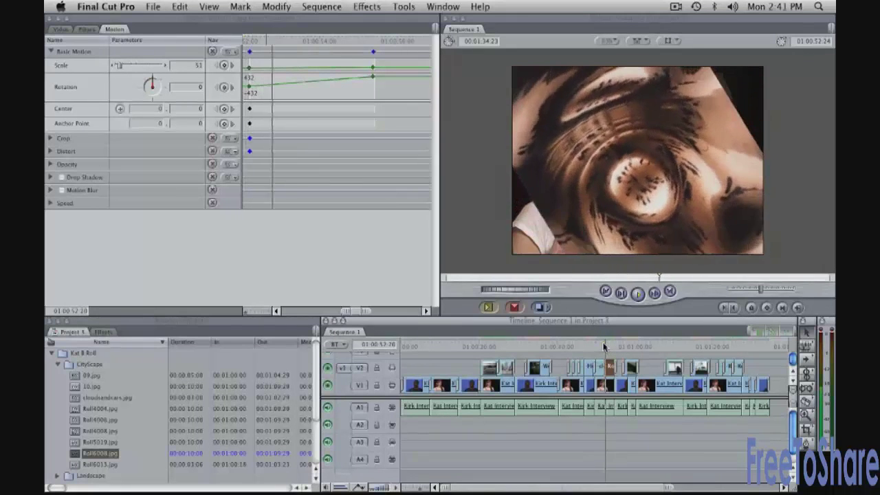
pyautogui.press('space')
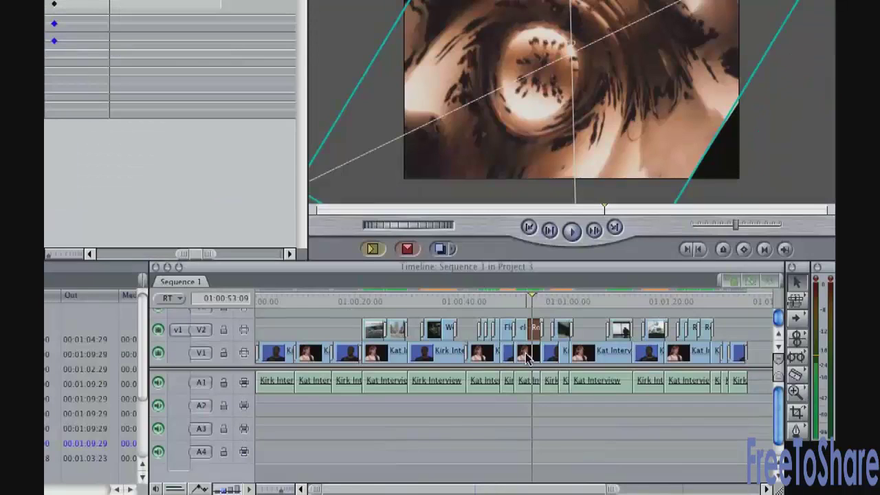
pyautogui.press('alt')
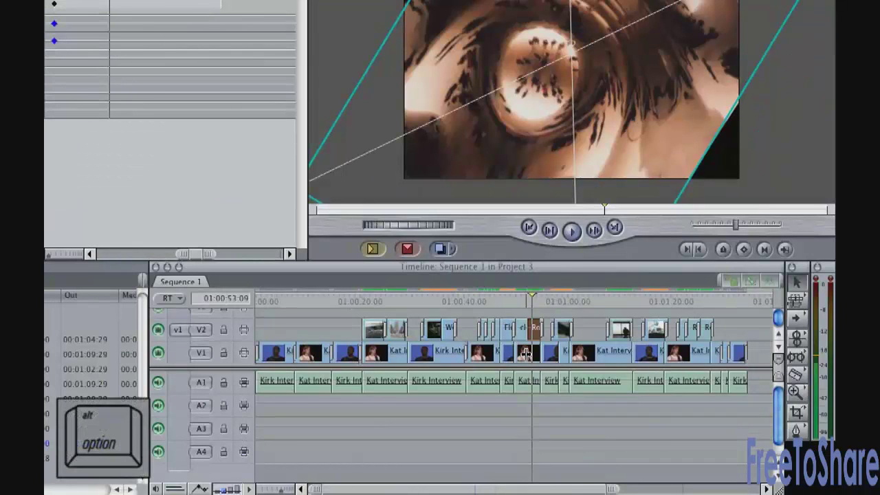
pyautogui.keyDown('alt'); pyautogui.click(531, 354); pyautogui.keyUp('alt')
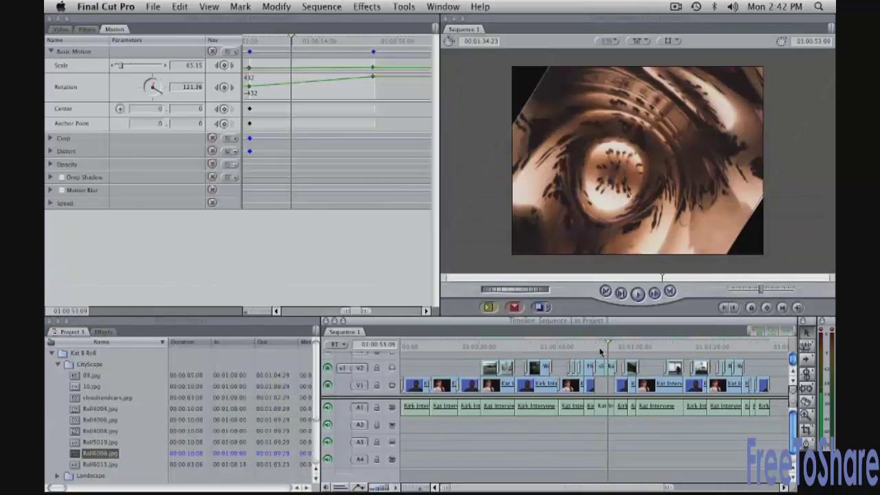
pyautogui.click(596, 343)
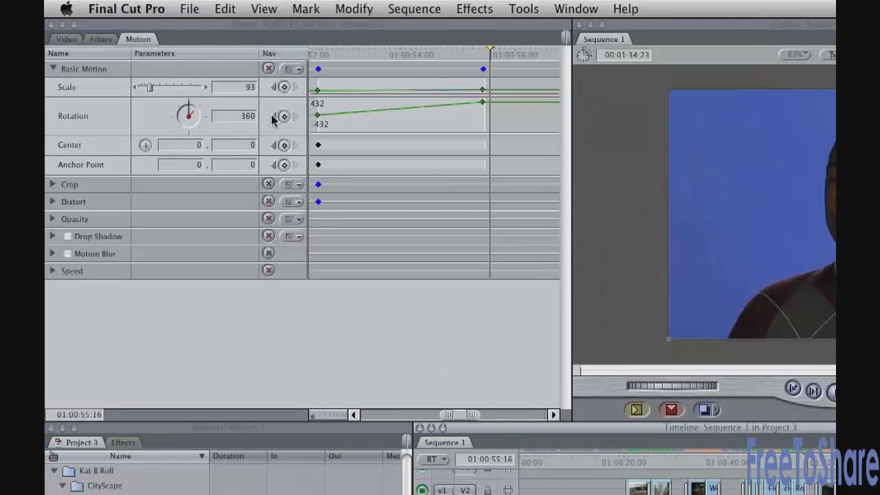
# - Lower the spiral's end Rotation keyframe to well under a quarter turn, then fit the Canvas
pyautogui.click(274, 116)
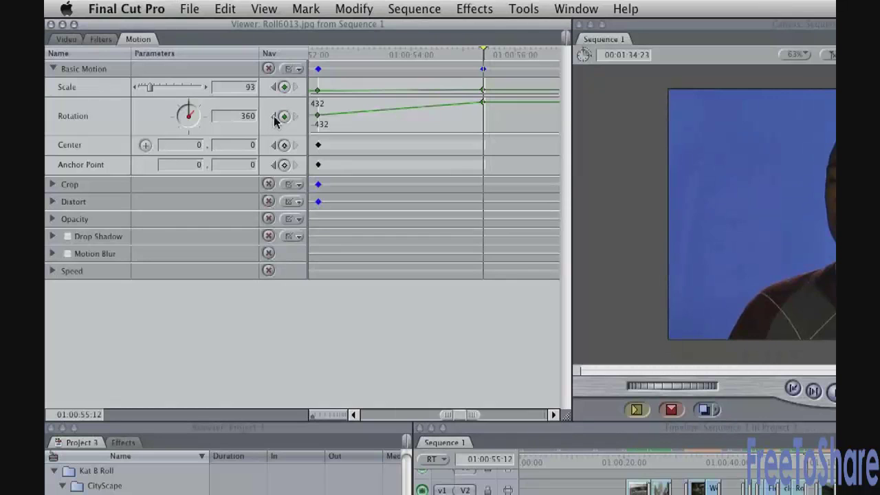
pyautogui.click(274, 117)
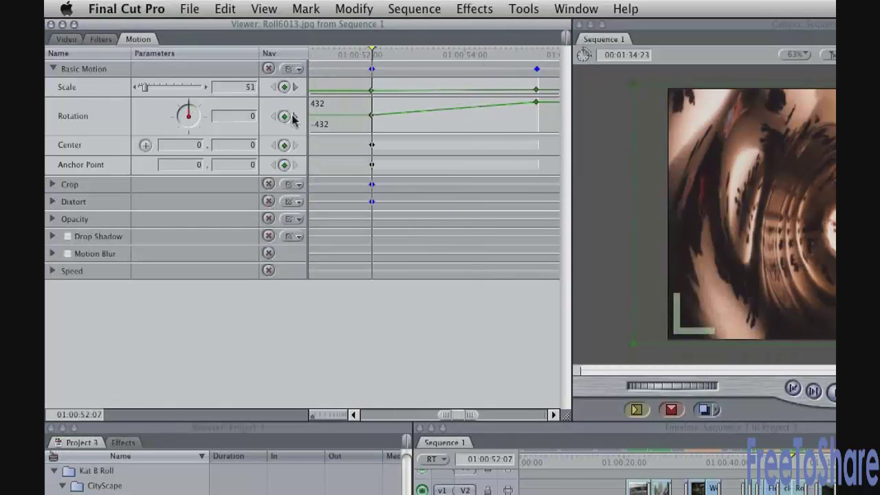
pyautogui.click(292, 117)
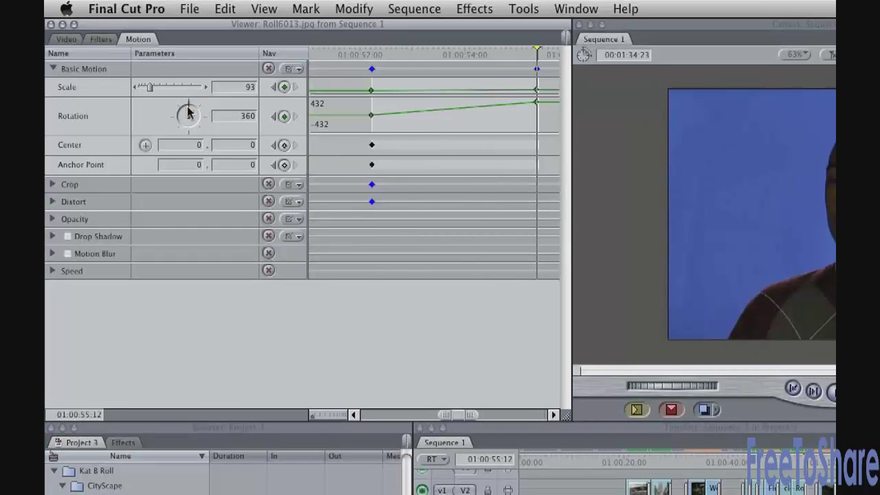
pyautogui.moveTo(188, 112); pyautogui.dragTo(202, 123)
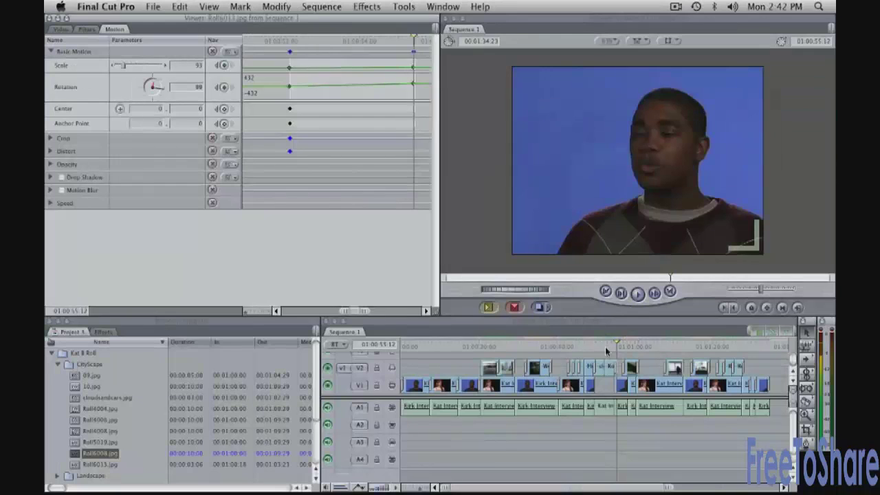
pyautogui.click(603, 348)
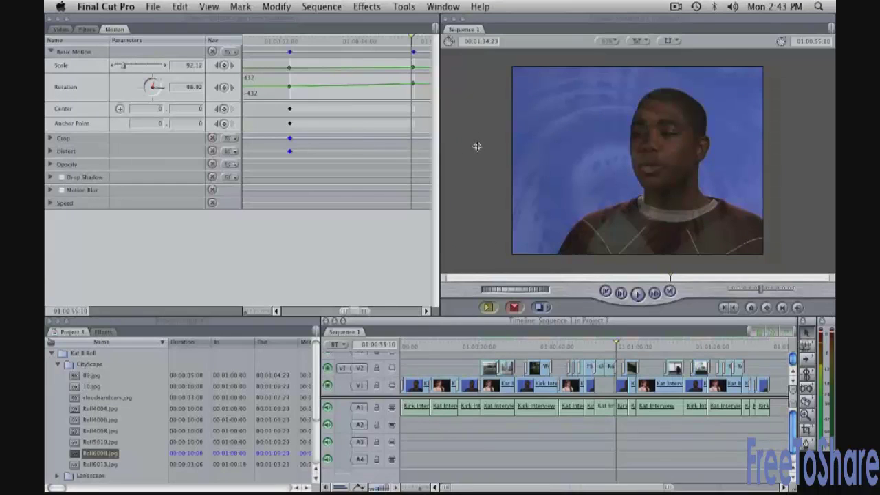
pyautogui.click(476, 146)
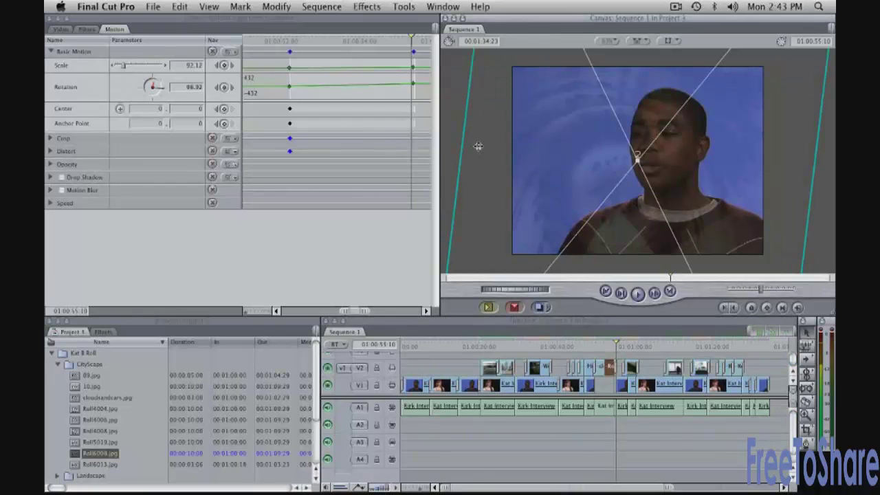
pyautogui.hotkey('shift', 'z')
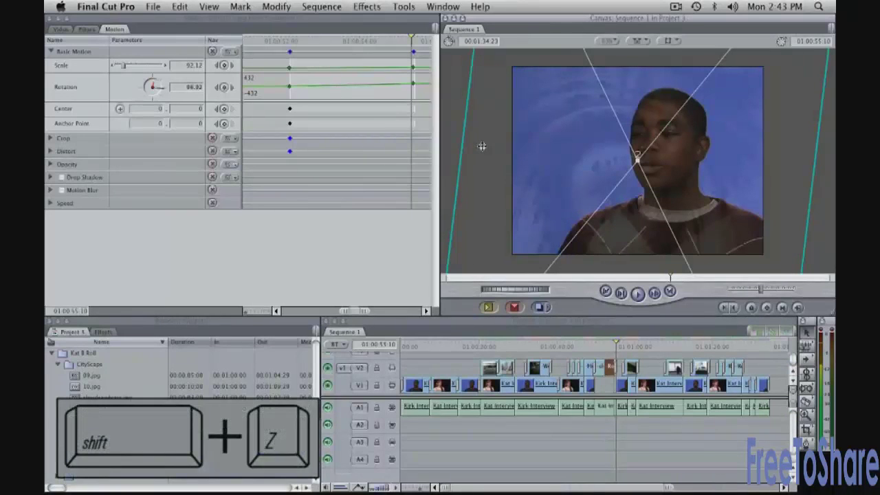